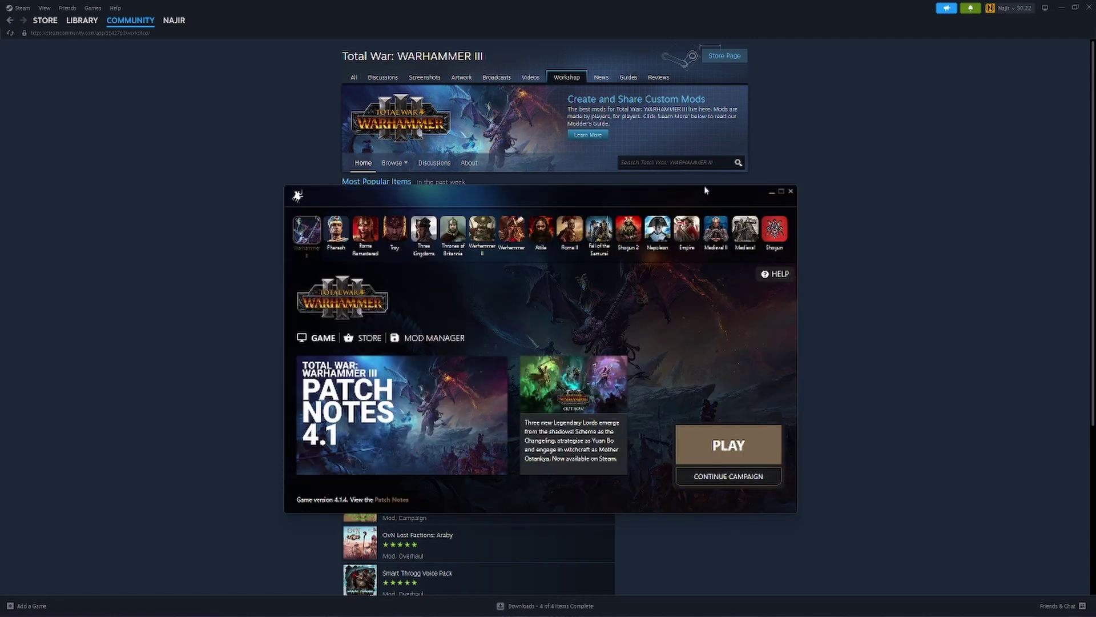
Open the launcher's mod manager and move Unique Faction UI down, then back to the top
left_click(429, 340)
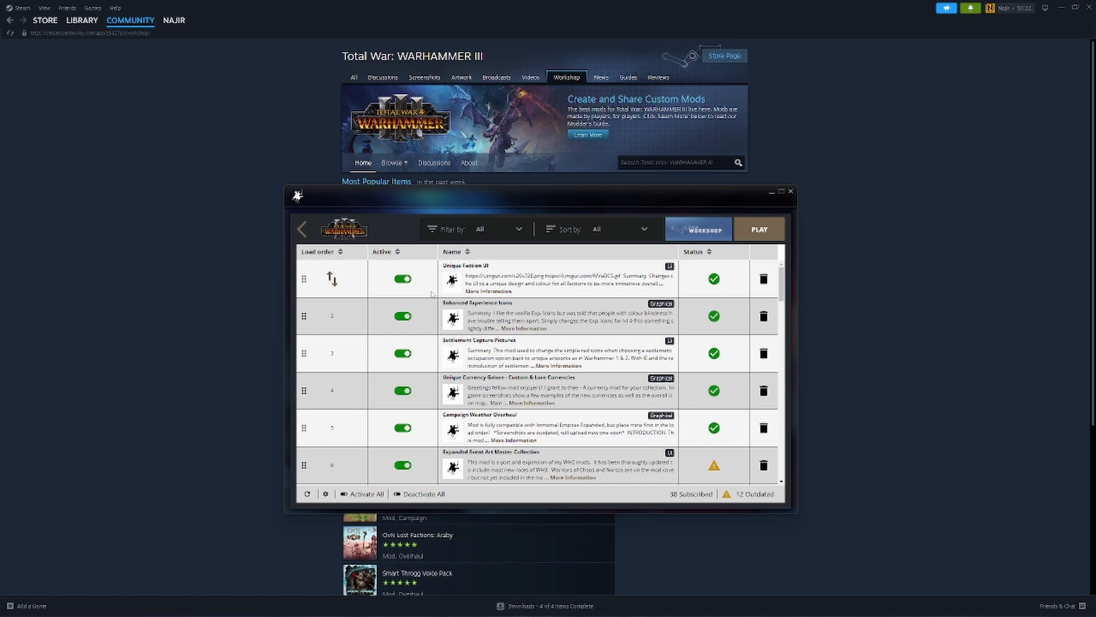
mouse_move(306, 280)
left_mouse_down()
mouse_move(315, 385)
mouse_move(305, 283)
left_mouse_up()
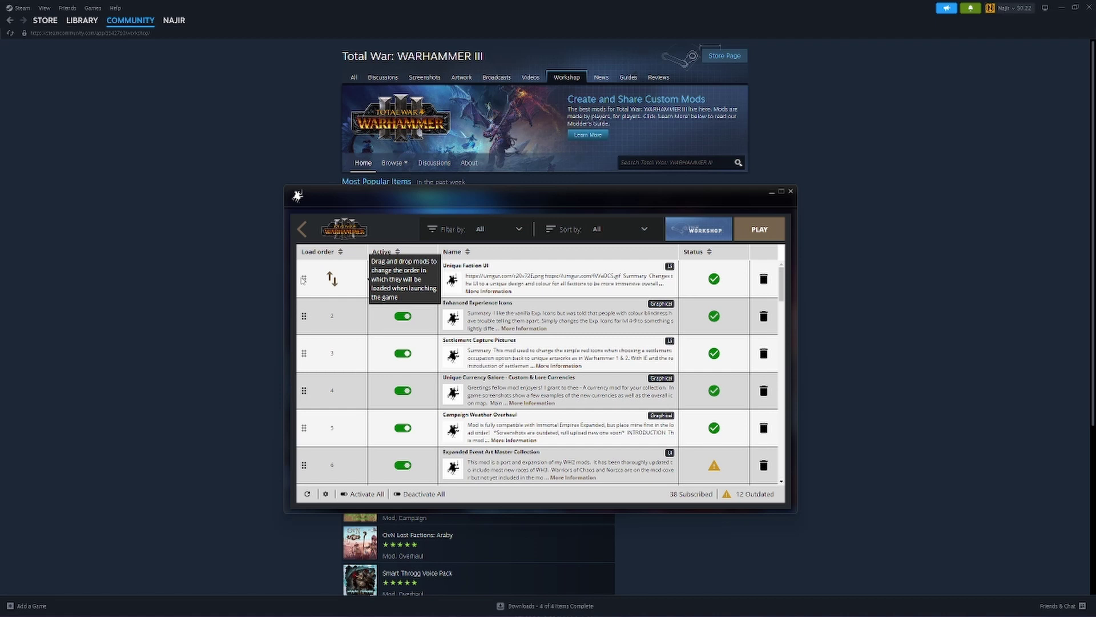
left_click_drag(704, 198, 717, 186)
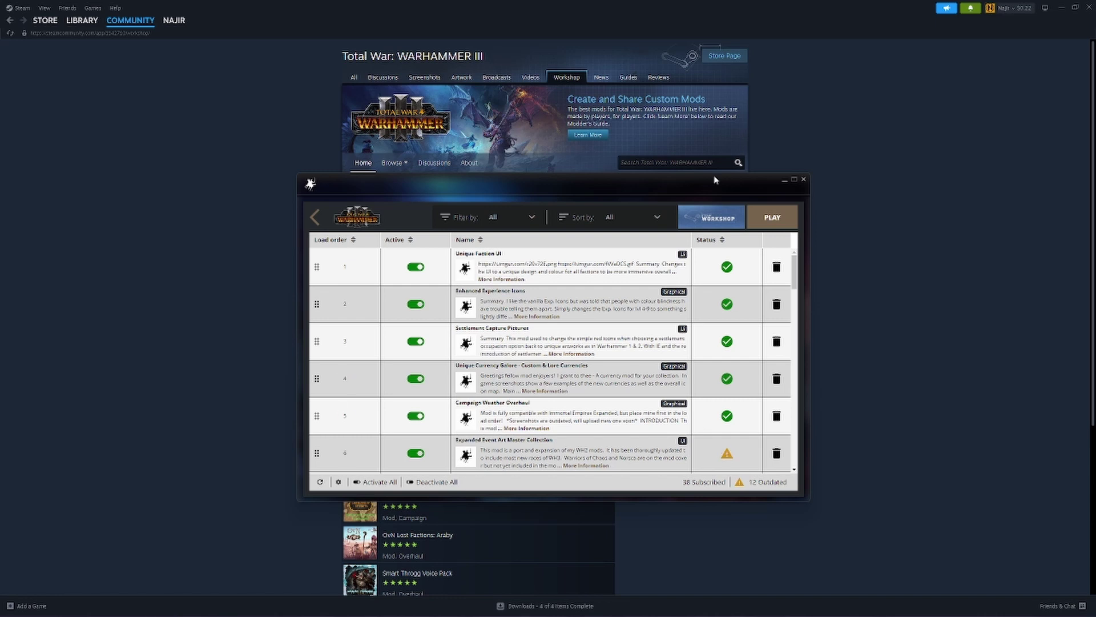
Close the game launcher with Alt+F4 and drag WH3 Mod Manager onto the screen
key("alt+F4")
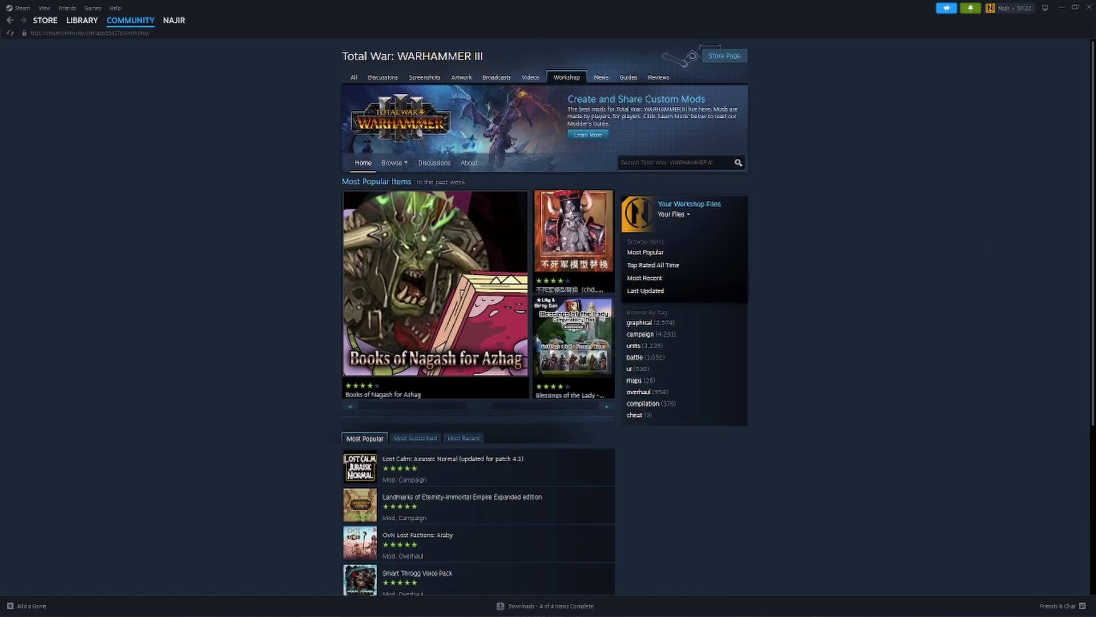
mouse_move(1095, 57)
left_mouse_down()
mouse_move(516, 101)
mouse_move(326, 90)
left_mouse_up()
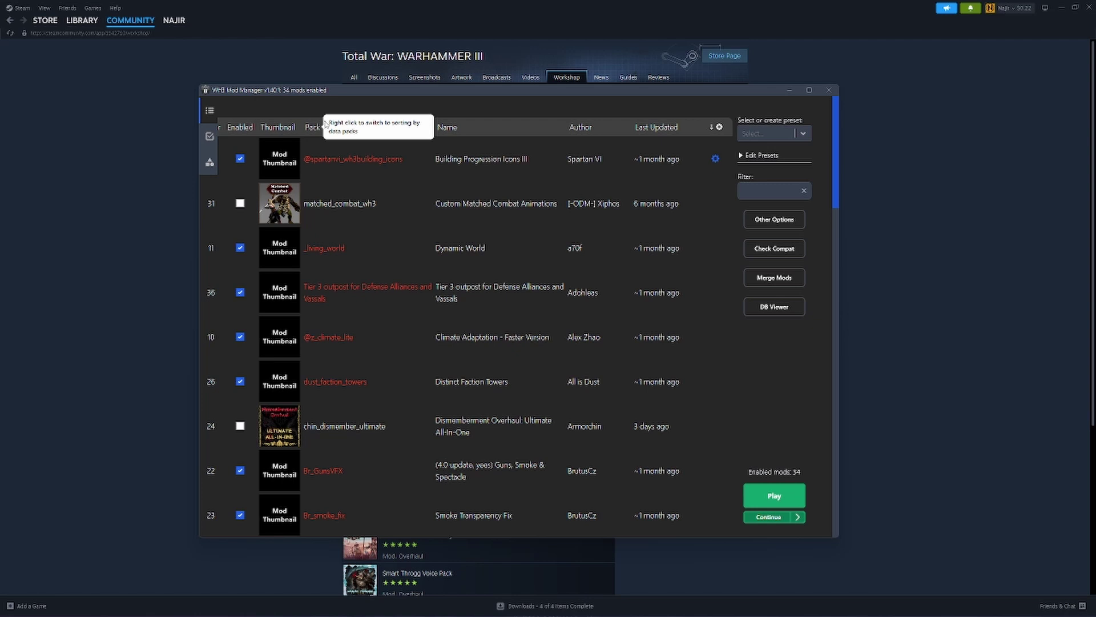
Show WH3 Mod Manager's Other Options panel and scroll through its settings
left_click(760, 222)
scroll(760, 221, "down", 3)
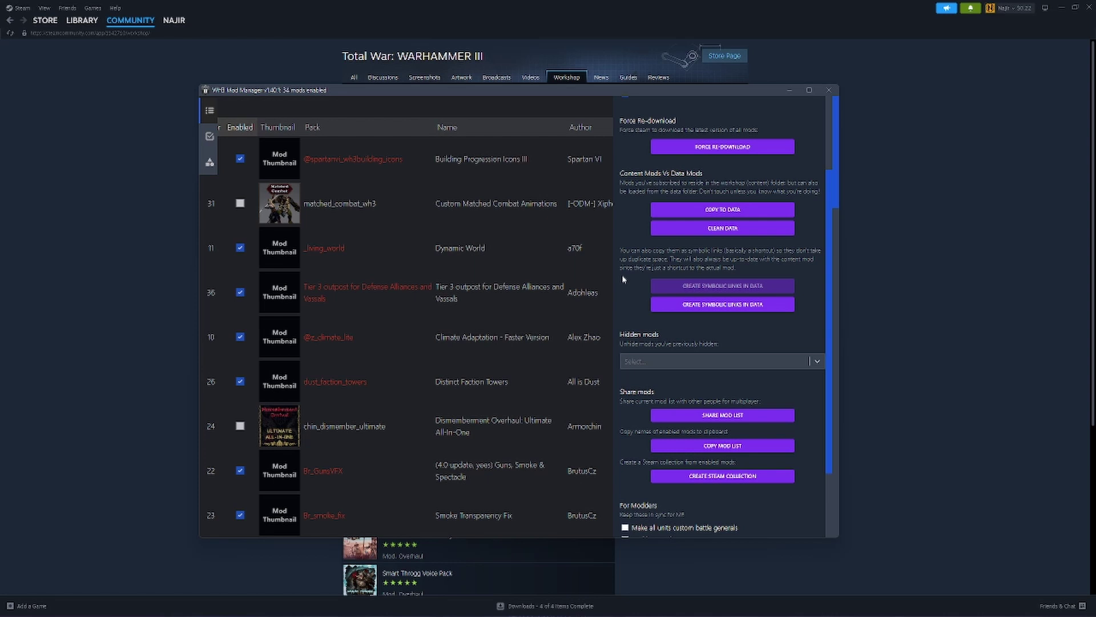
scroll(722, 263, "up", 1)
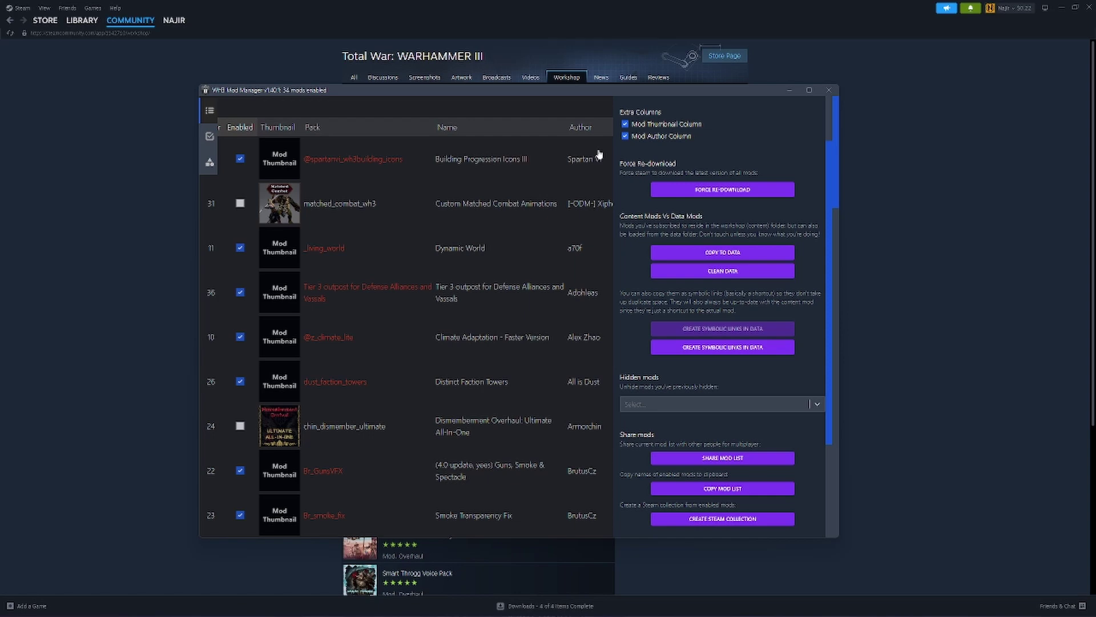
Close WH3 Mod Manager and switch the Workshop page to the Most Subscribed list
left_click(829, 90)
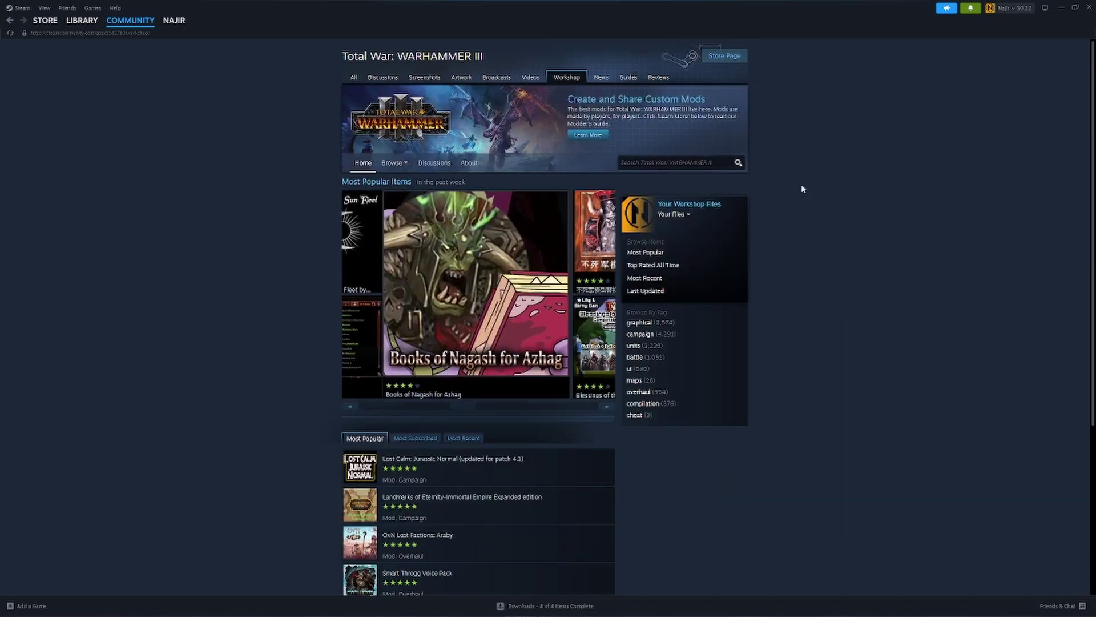
scroll(767, 260, "down", 3)
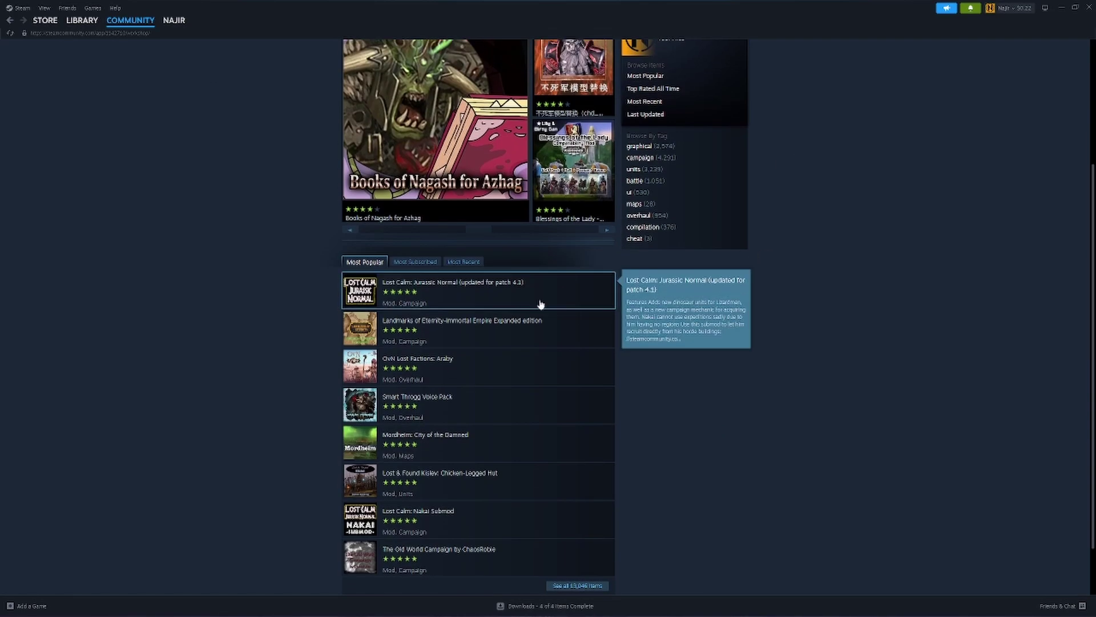
scroll(571, 263, "down", 1)
left_click(423, 199)
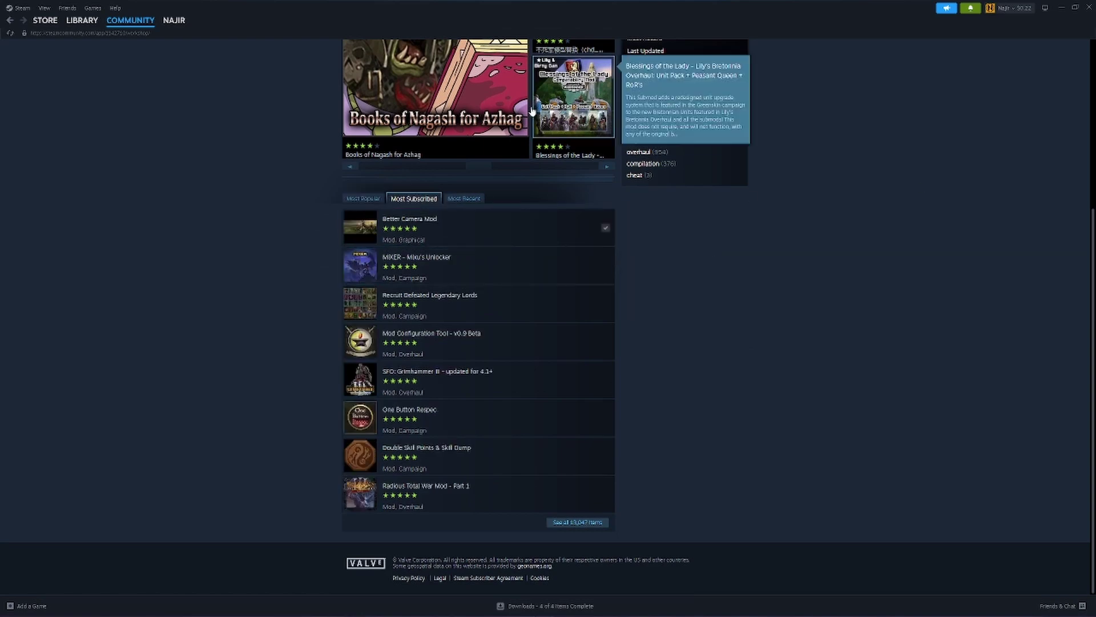
Scroll the Most Subscribed list to locate MIXER - Mixu's Unlocker
scroll(174, 188, "up", 3)
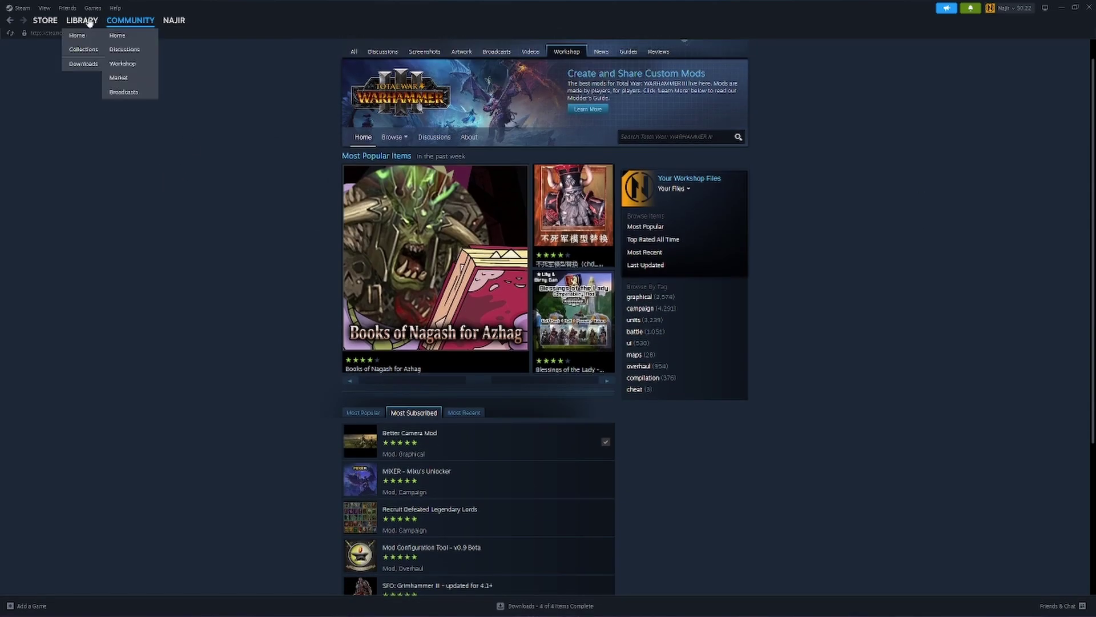
scroll(275, 213, "down", 2)
scroll(275, 212, "down", 2)
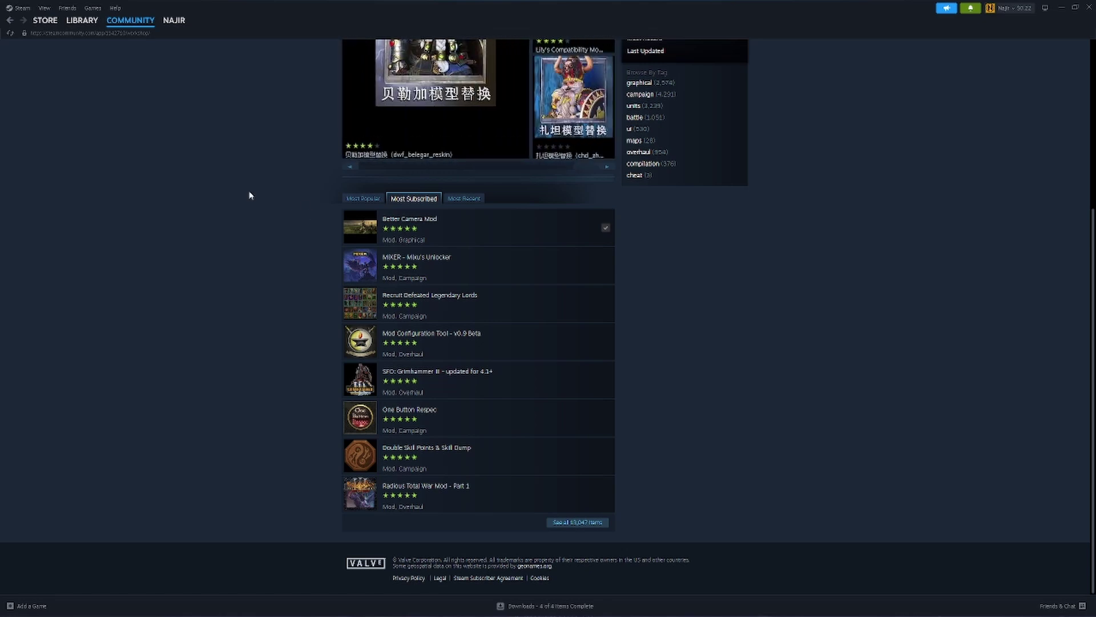
mouse_move(387, 223)
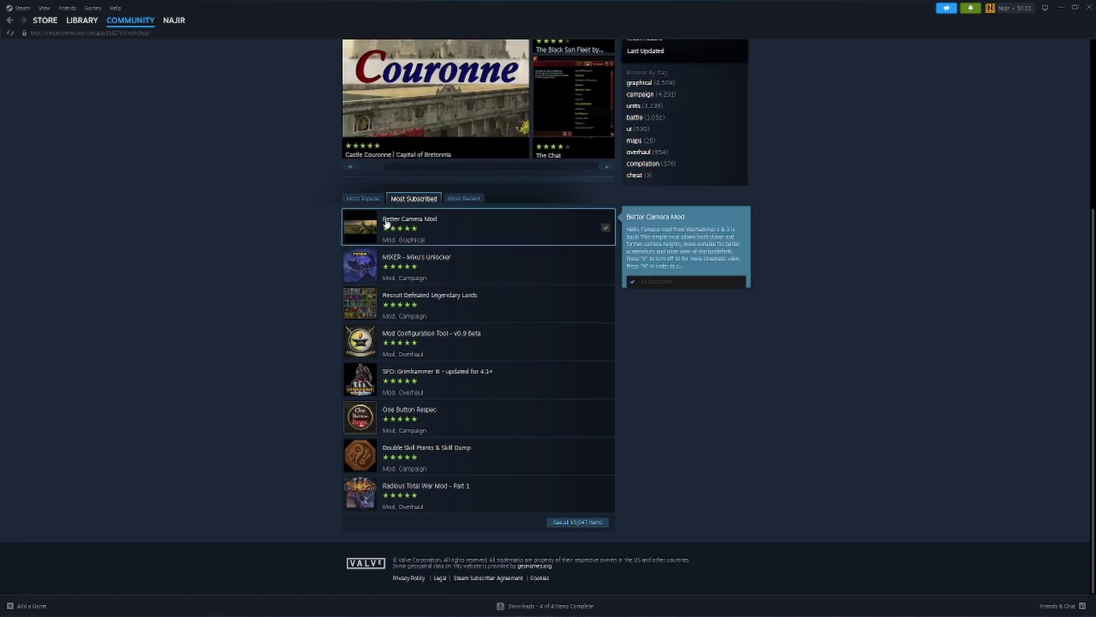
Open the MIXER - Mixu's Unlocker mod page and scroll through its description
left_click(474, 269)
scroll(351, 331, "down", 2)
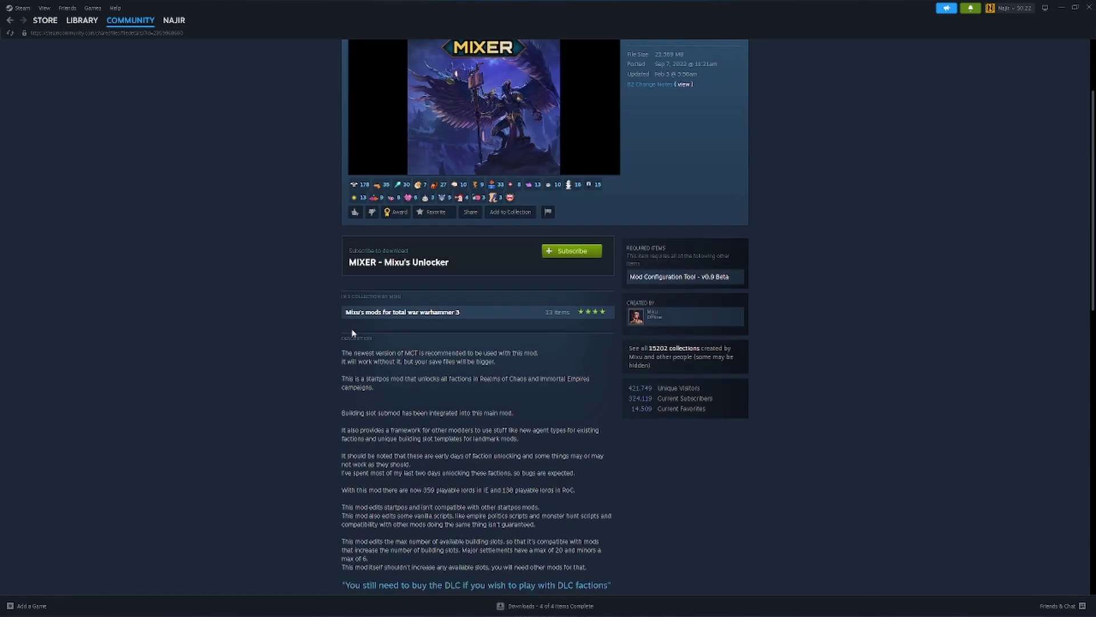
scroll(351, 330, "down", 3)
scroll(351, 330, "down", 2)
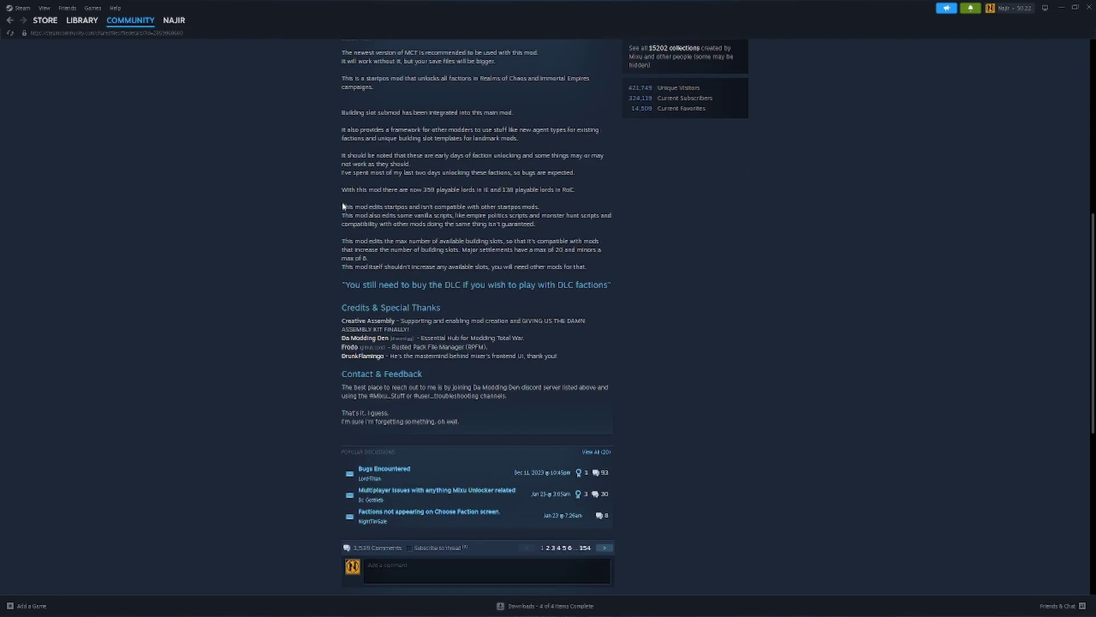
scroll(344, 206, "up", 3)
scroll(529, 153, "up", 1)
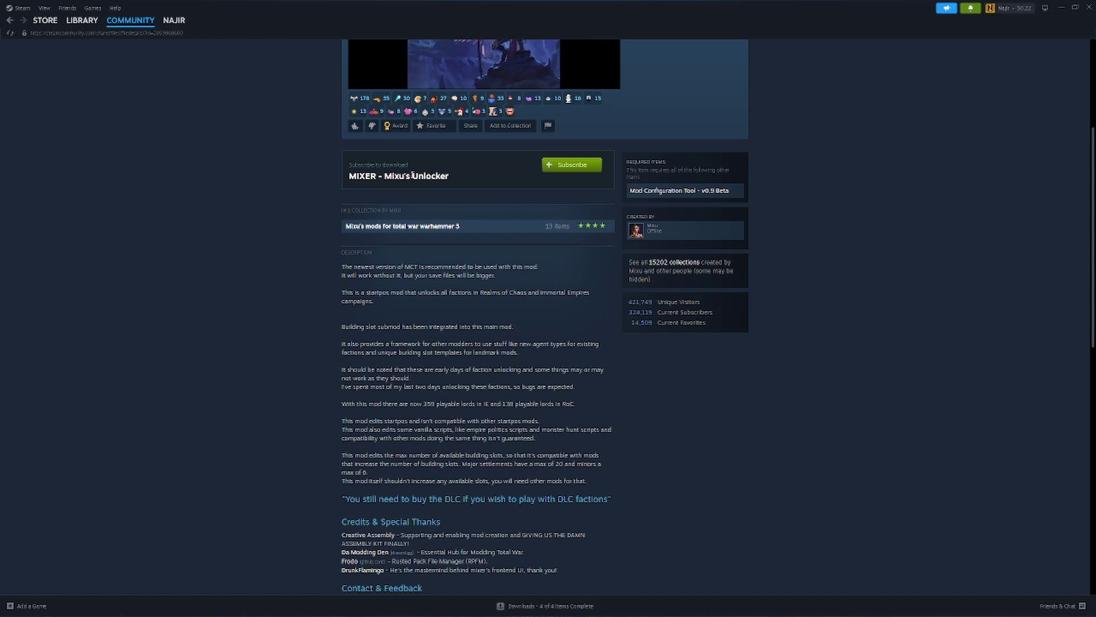
Return to the OvN Lost Factions: Araby page and select the paragraph mentioning the unlocker
key("alt+Left")
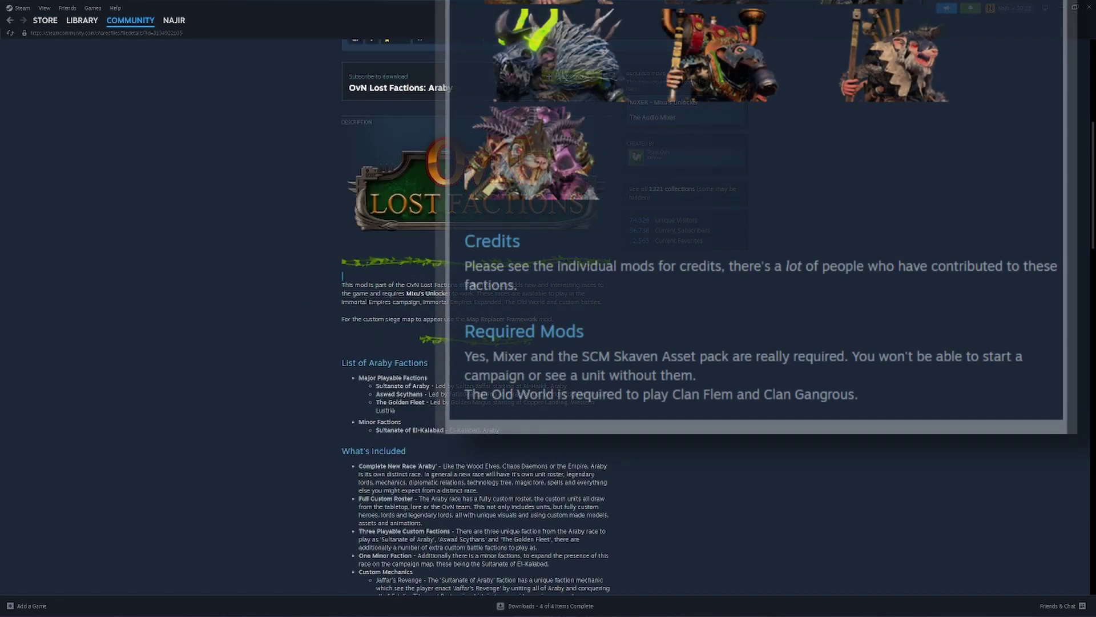
triple_click(377, 293)
left_click(425, 298)
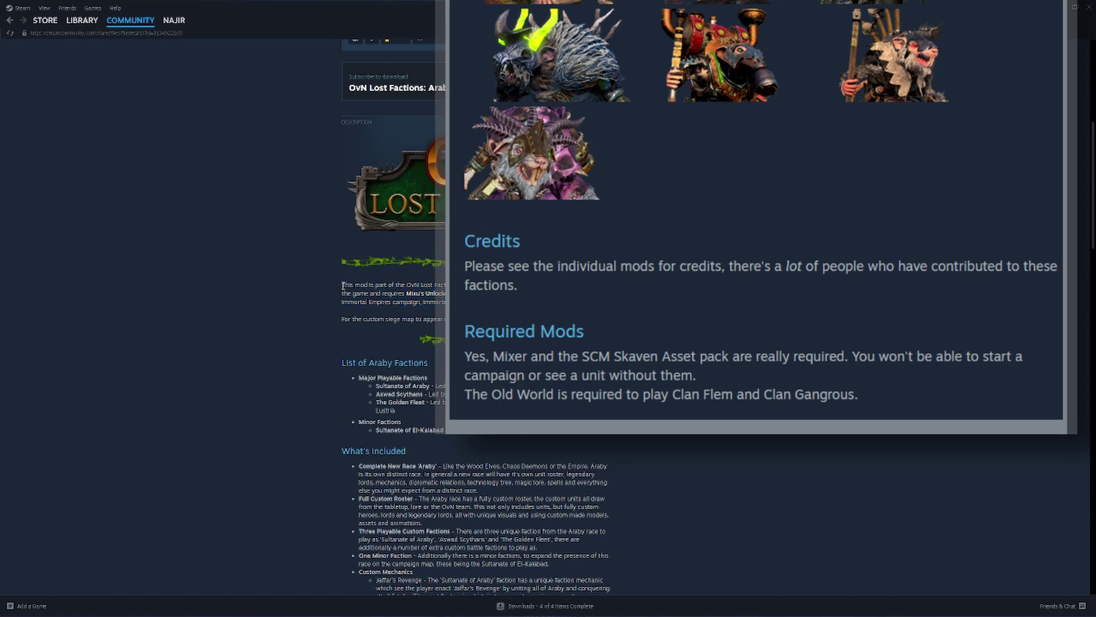
left_click_drag(342, 285, 592, 293)
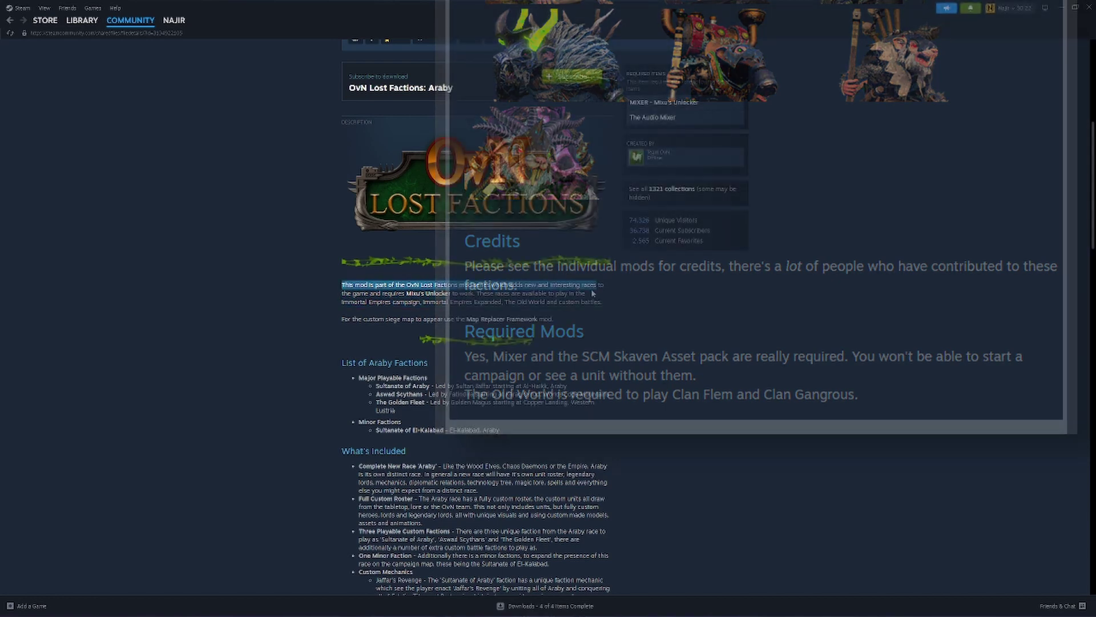
left_click(433, 293)
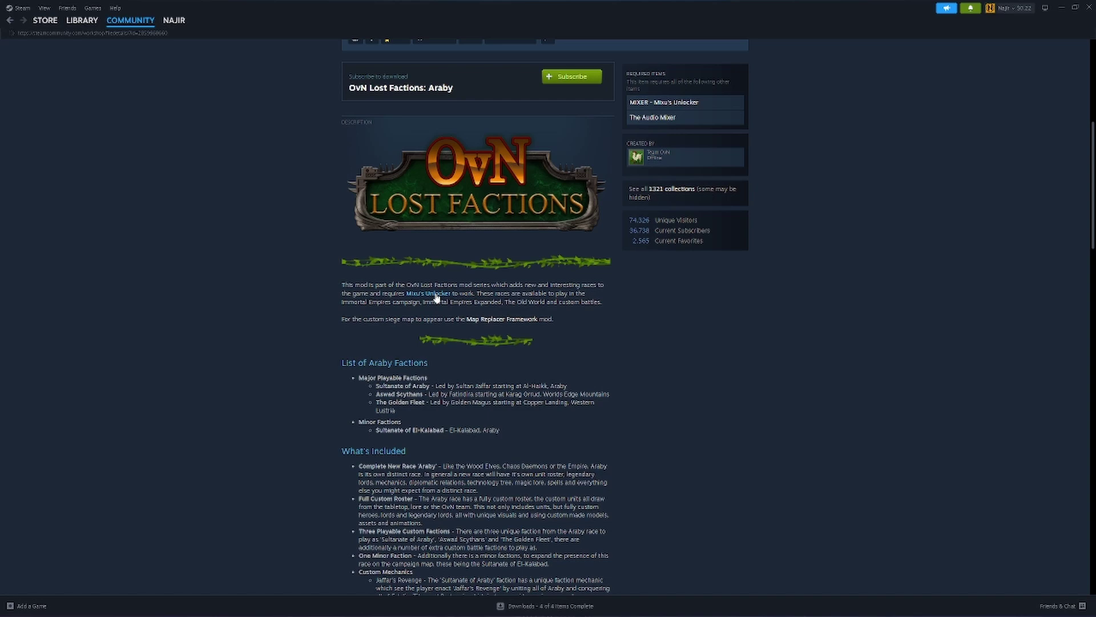
Follow Araby's Mixu's Unlocker link, then go back to the Most Subscribed list
left_click(435, 293)
scroll(600, 392, "down", 2)
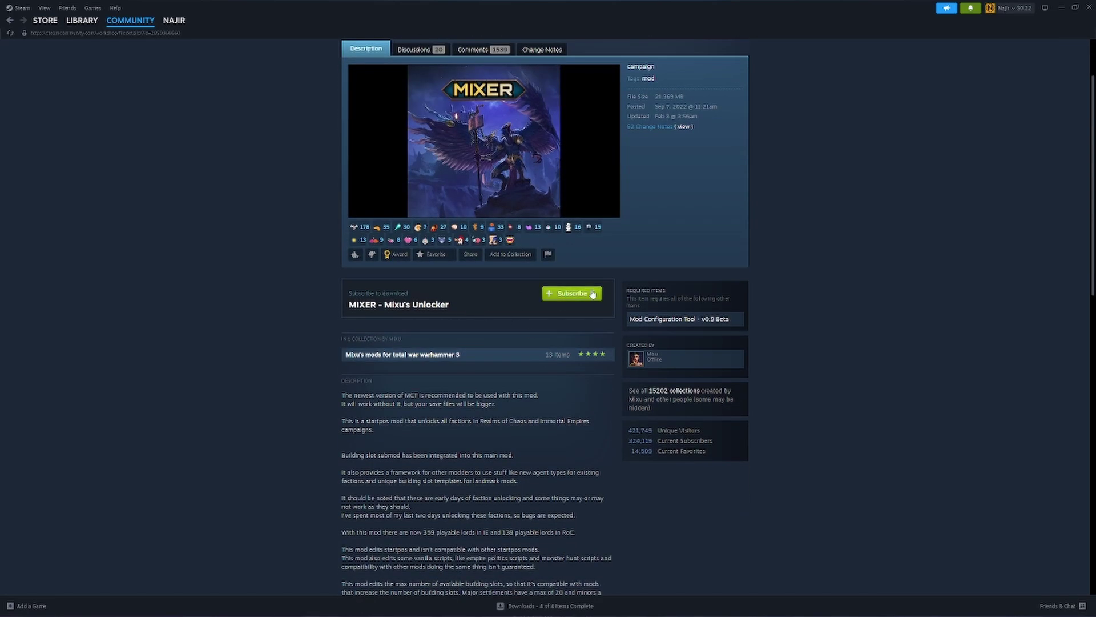
key("alt+Left")
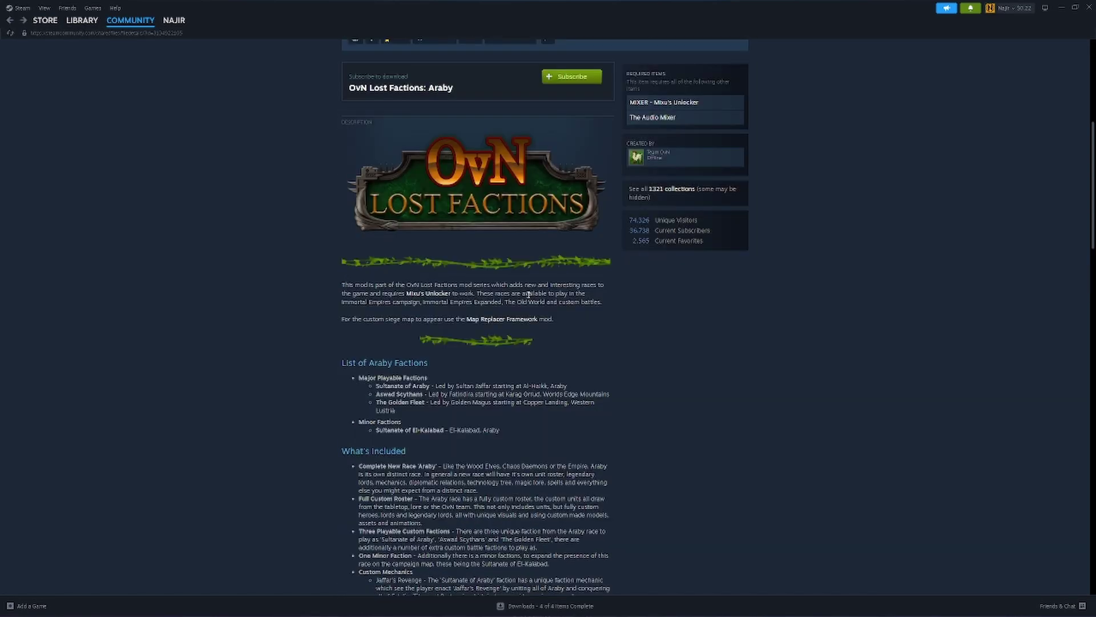
key("alt+Left")
Reopen the MIXER - Mixu's Unlocker page from the Most Subscribed list
left_click(552, 259)
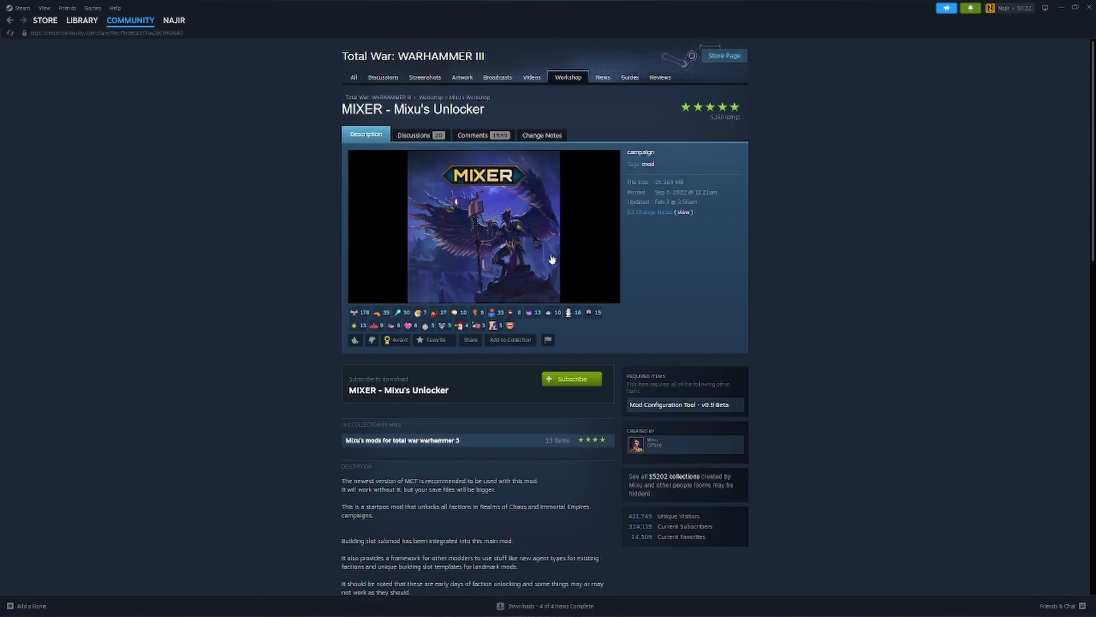